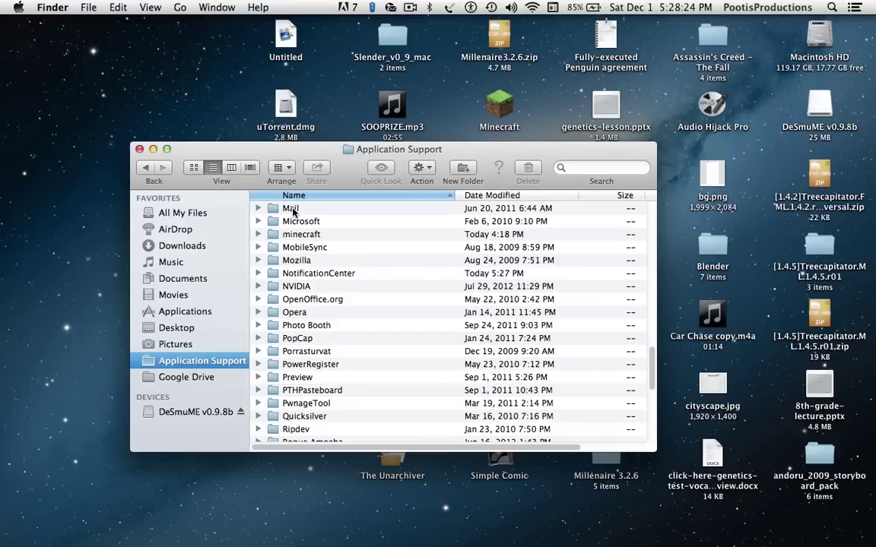
- Rename minecraft.jar in the minecraft folder's bin folder to minecraft.jar.zip, confirming the extension change
{"action": "double_click", "coordinate": [286, 237]}
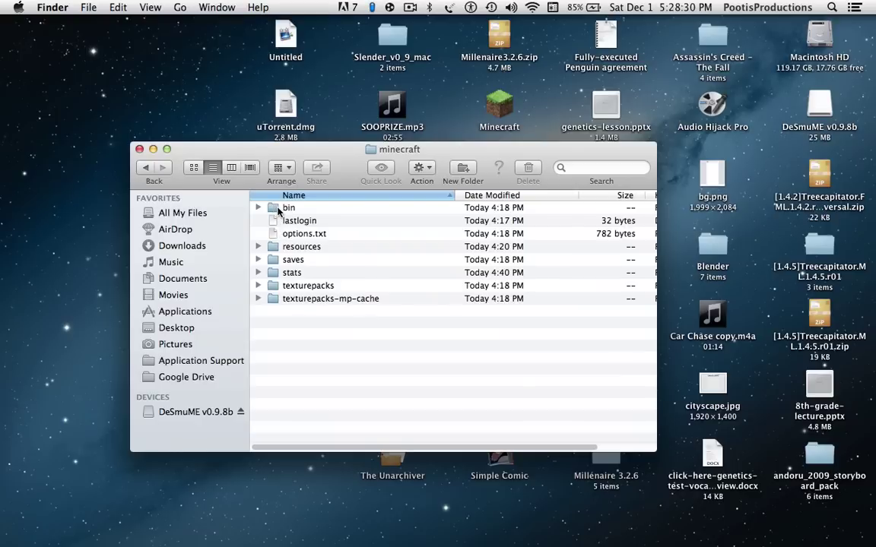
{"action": "double_click", "coordinate": [278, 212]}
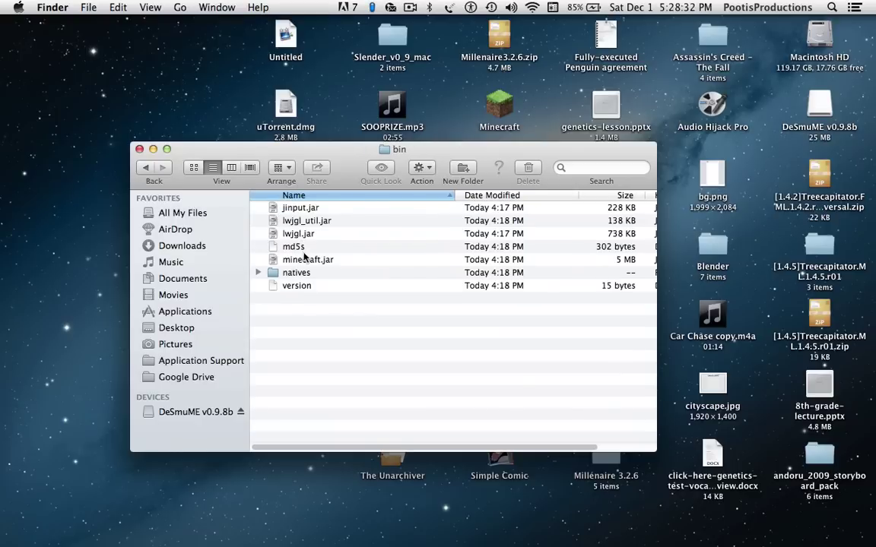
{"action": "left_click", "coordinate": [307, 262]}
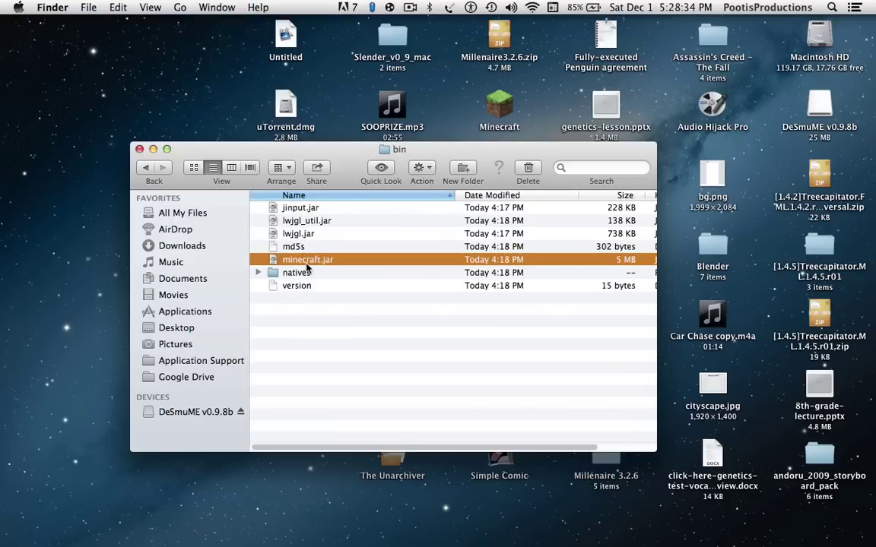
{"action": "left_click", "coordinate": [311, 260]}
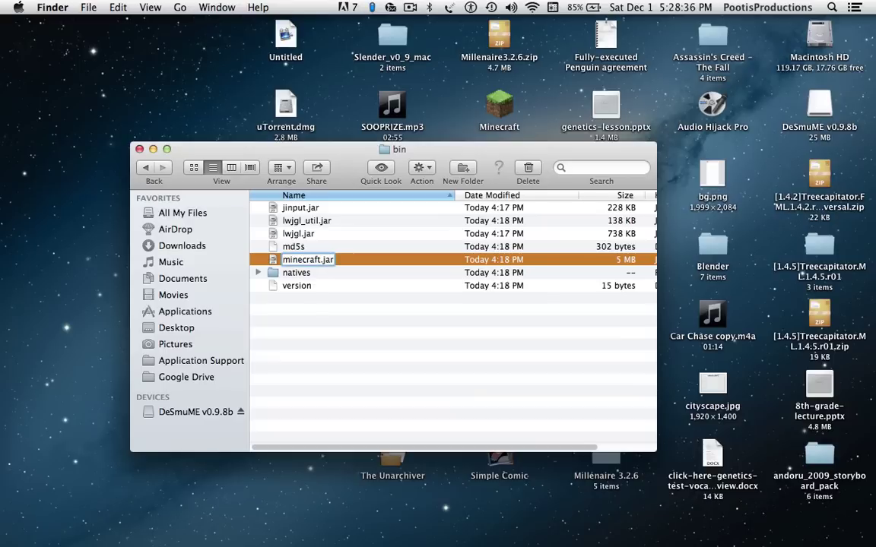
{"action": "type", "text": ".zip"}
{"action": "key", "text": "Return"}
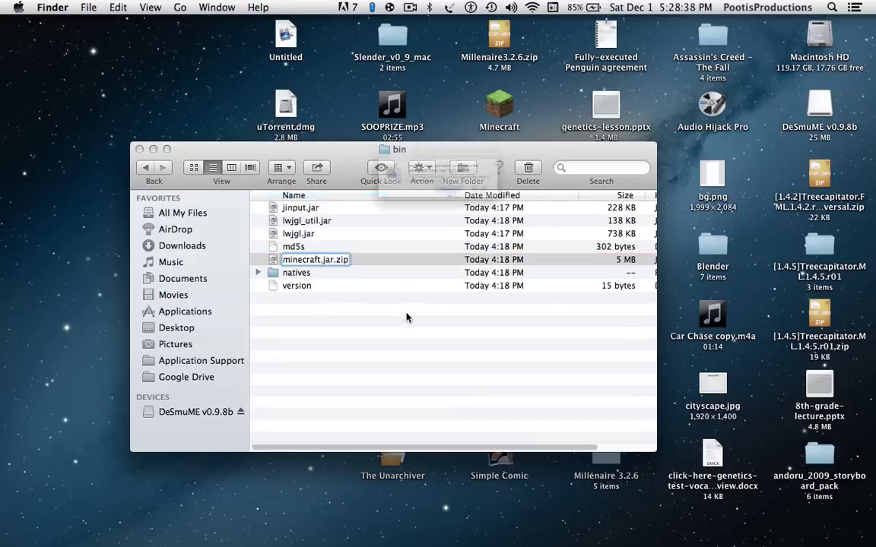
{"action": "left_click", "coordinate": [537, 209]}
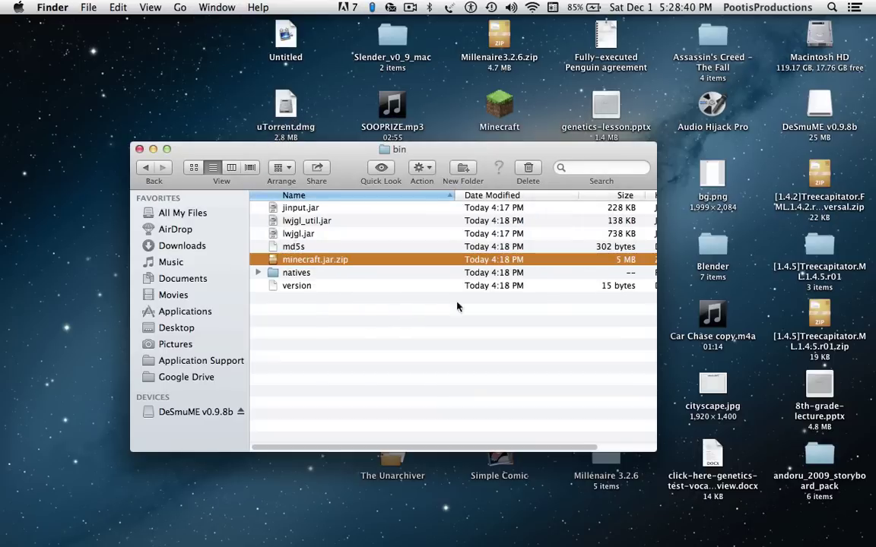
- Extract minecraft.jar.zip and open the extracted minecraft.jar folder
{"action": "double_click", "coordinate": [277, 261]}
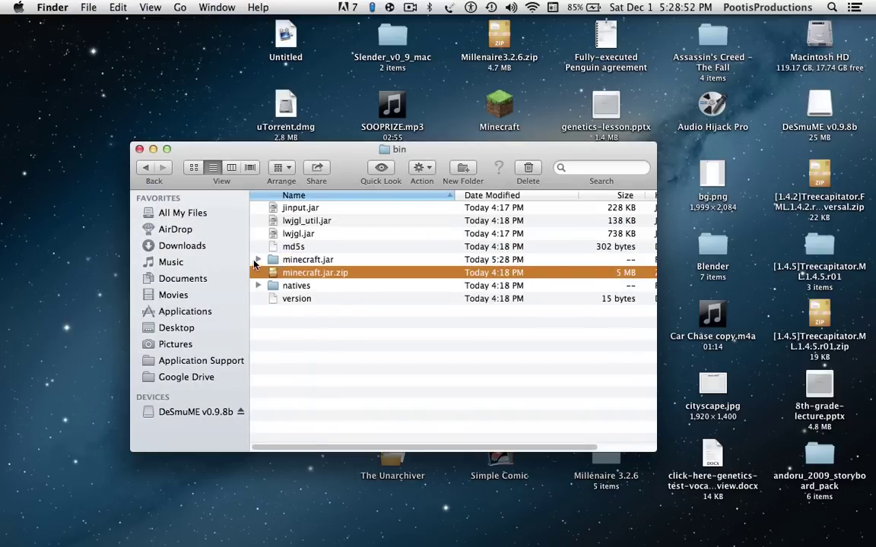
{"action": "left_click", "coordinate": [292, 262]}
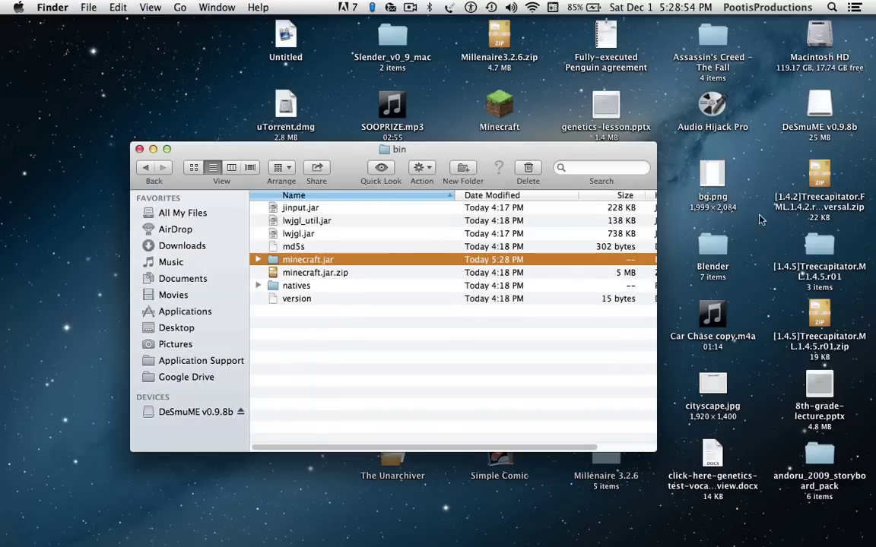
{"action": "double_click", "coordinate": [267, 259]}
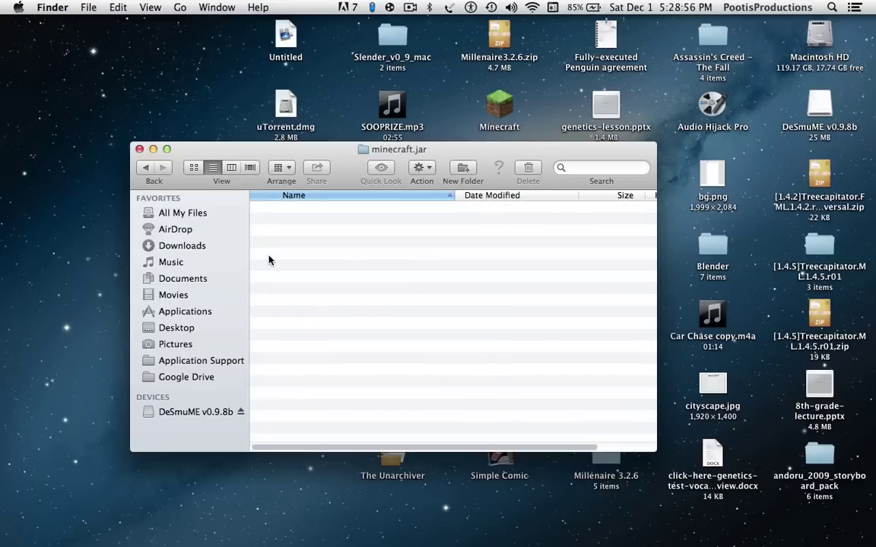
- Delete the META-INF folder from the extracted minecraft.jar folder
{"action": "scroll", "coordinate": [304, 271], "scroll_direction": "down", "scroll_amount": 15}
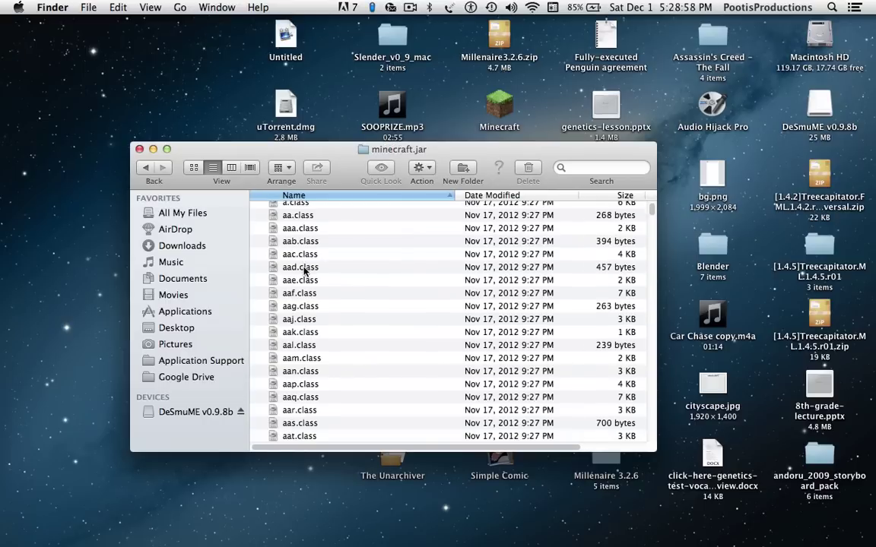
{"action": "scroll", "coordinate": [304, 271], "scroll_direction": "down", "scroll_amount": 15}
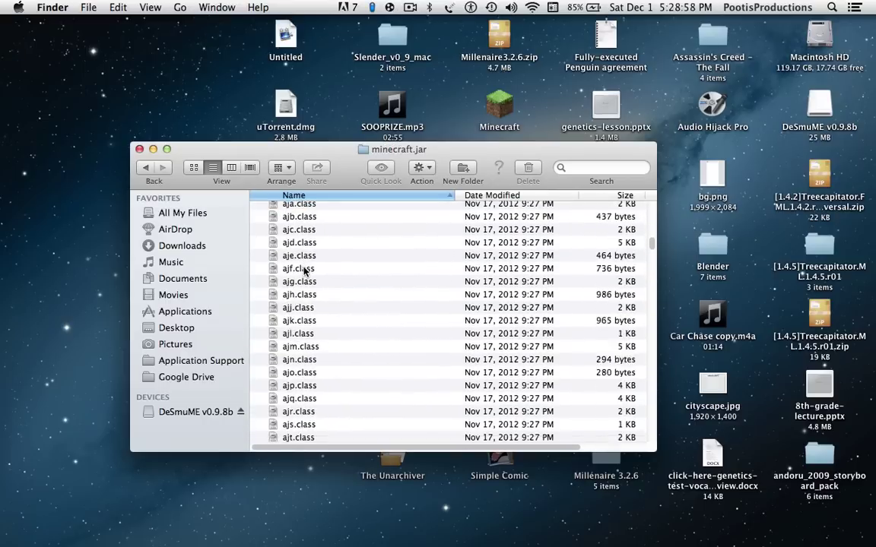
{"action": "scroll", "coordinate": [304, 271], "scroll_direction": "down", "scroll_amount": 20}
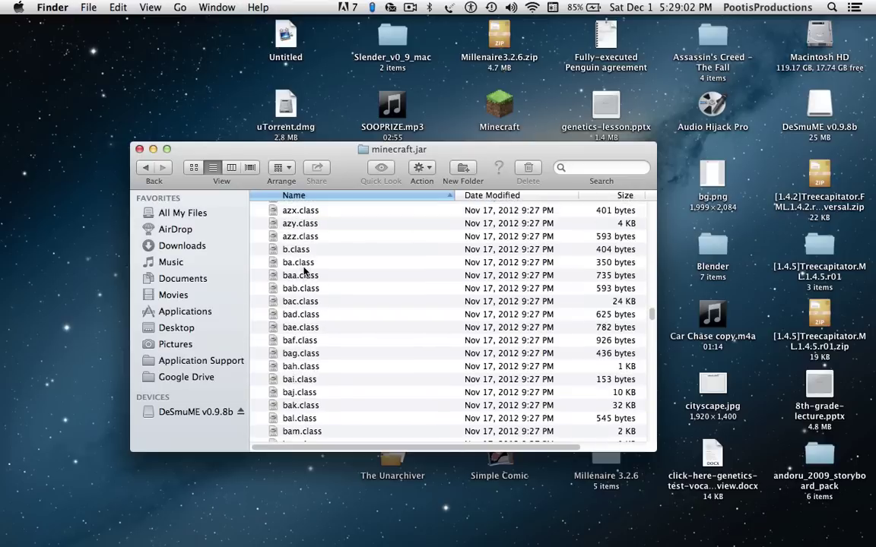
{"action": "scroll", "coordinate": [304, 271], "scroll_direction": "down", "scroll_amount": 15}
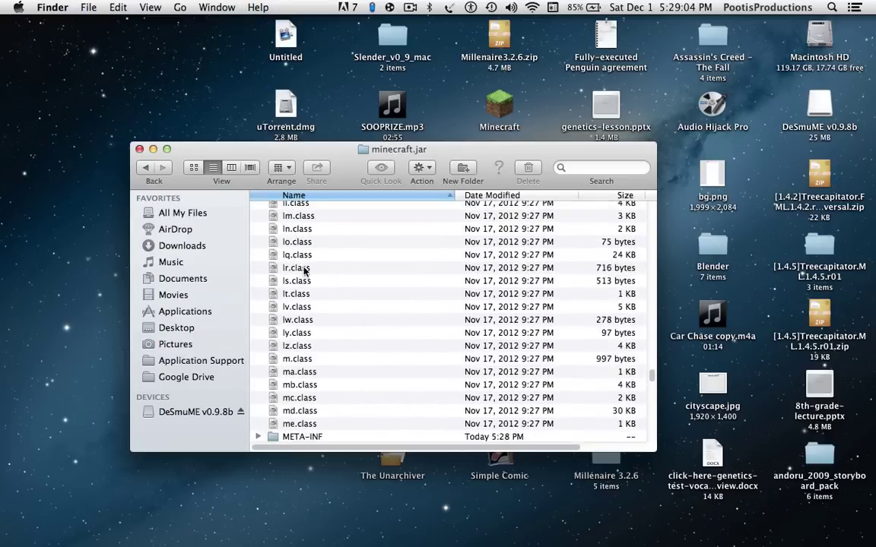
{"action": "scroll", "coordinate": [291, 255], "scroll_direction": "up", "scroll_amount": 2}
{"action": "scroll", "coordinate": [291, 256], "scroll_direction": "up", "scroll_amount": 3}
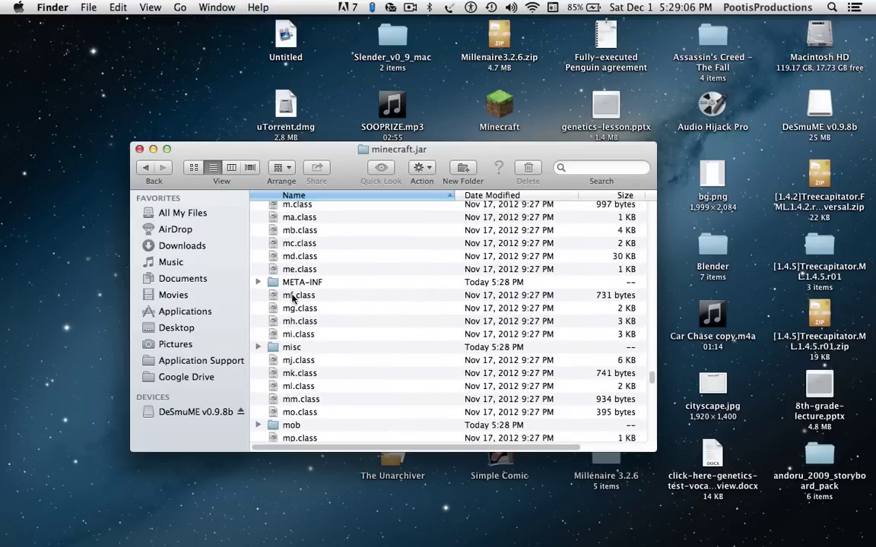
{"action": "left_click", "coordinate": [294, 282]}
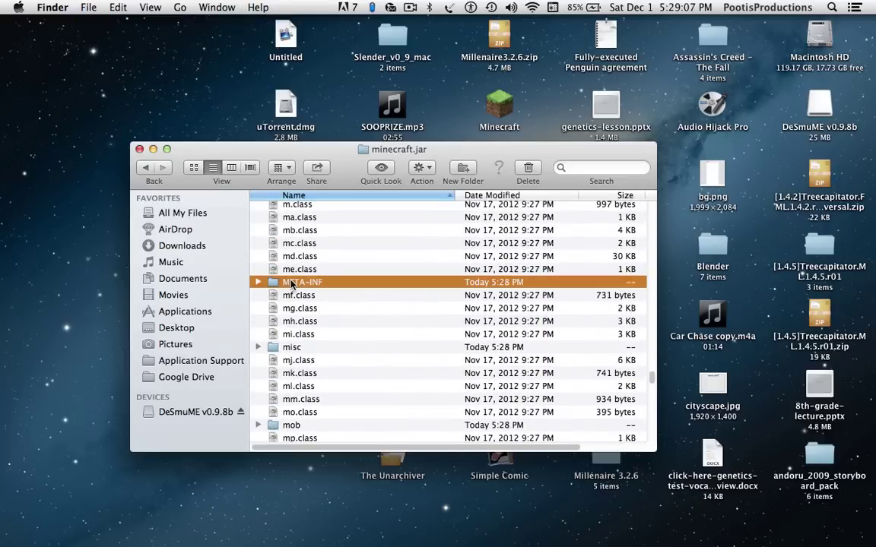
{"action": "left_click", "coordinate": [528, 170]}
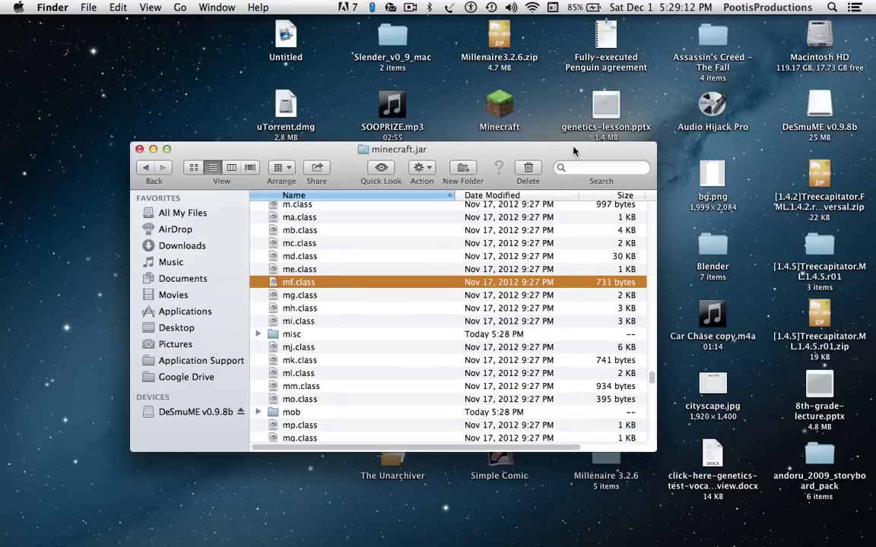
- Open the minecraftforge-universal-1.4.5-6.4.0.397 folder from the desktop beside the minecraft.jar window and copy all of its contents
{"action": "left_click_drag", "start_coordinate": [574, 151], "coordinate": [388, 6]}
{"action": "double_click", "coordinate": [508, 216]}
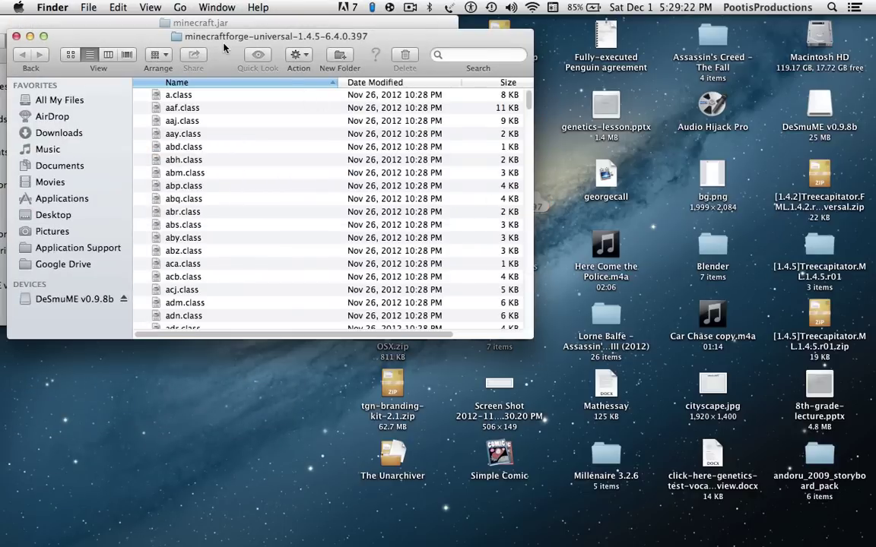
{"action": "left_click_drag", "start_coordinate": [257, 50], "coordinate": [638, 36]}
{"action": "key", "text": "super+a"}
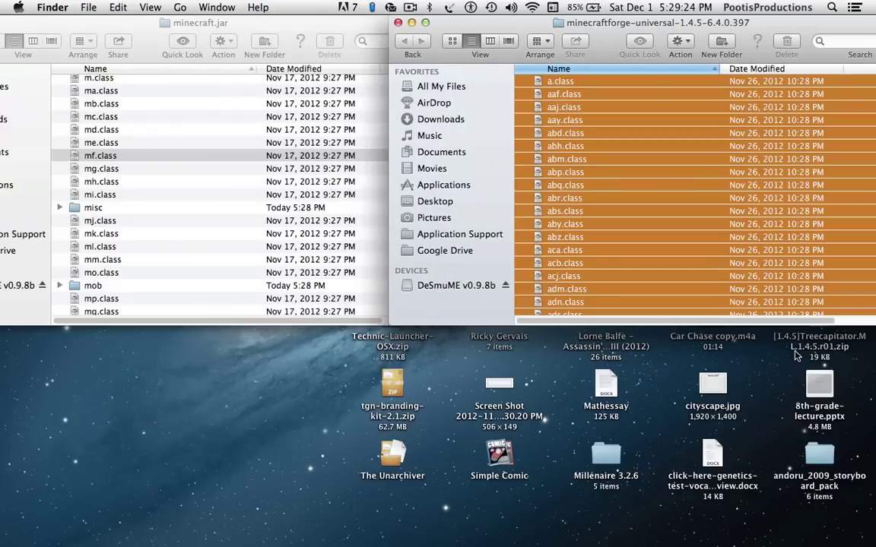
{"action": "key", "text": "super+c"}
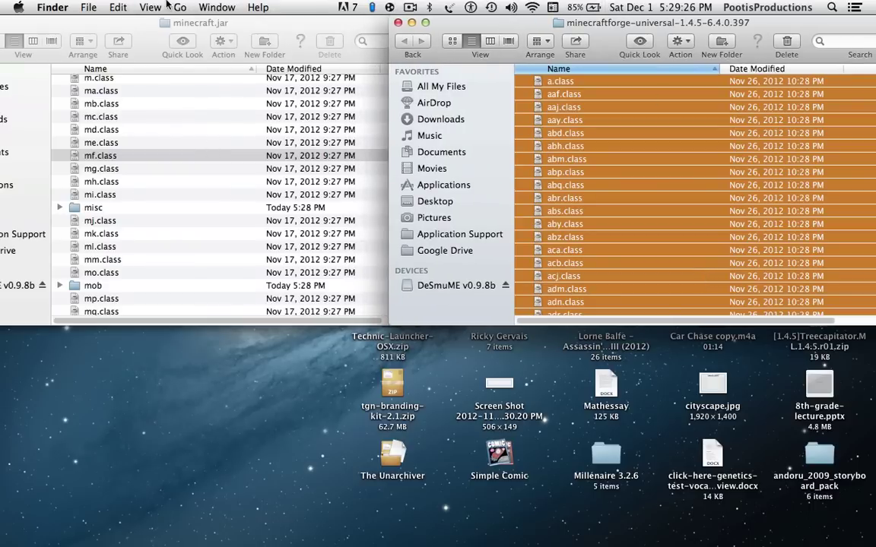
- Paste the copied Forge files into the minecraft.jar folder, replacing all existing items with the same names
{"action": "left_click", "coordinate": [155, 51]}
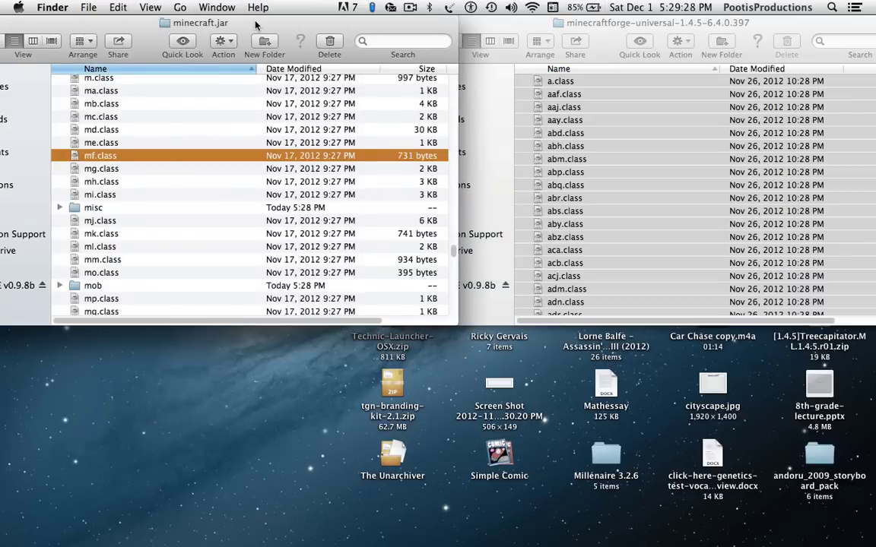
{"action": "left_click_drag", "start_coordinate": [256, 25], "coordinate": [364, 28]}
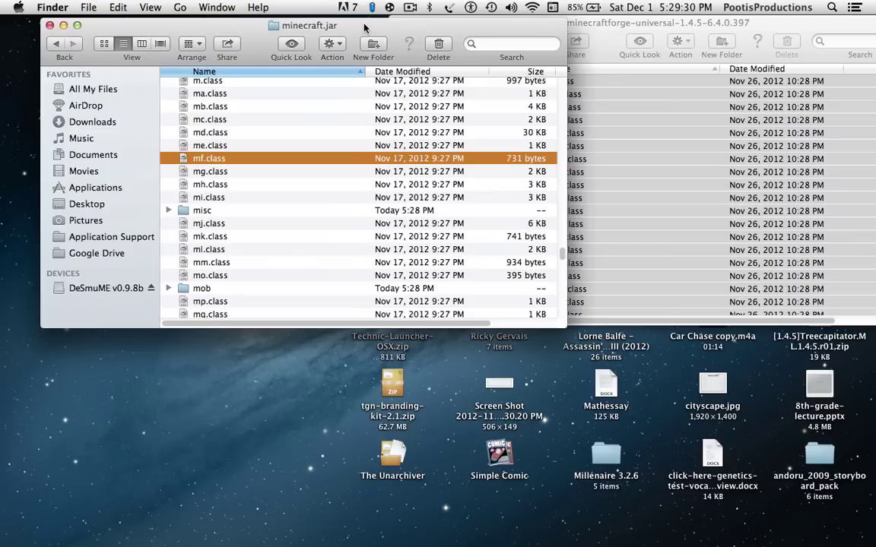
{"action": "key", "text": "super+v"}
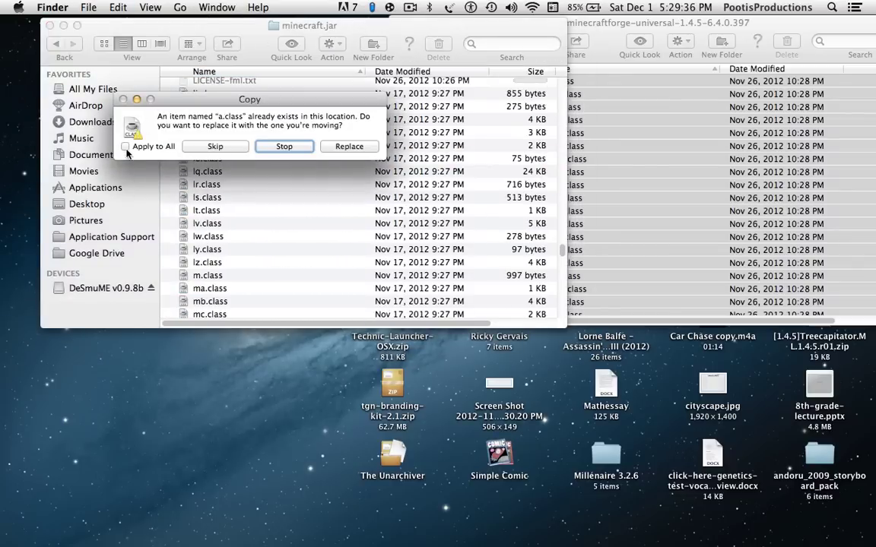
{"action": "left_click", "coordinate": [346, 146]}
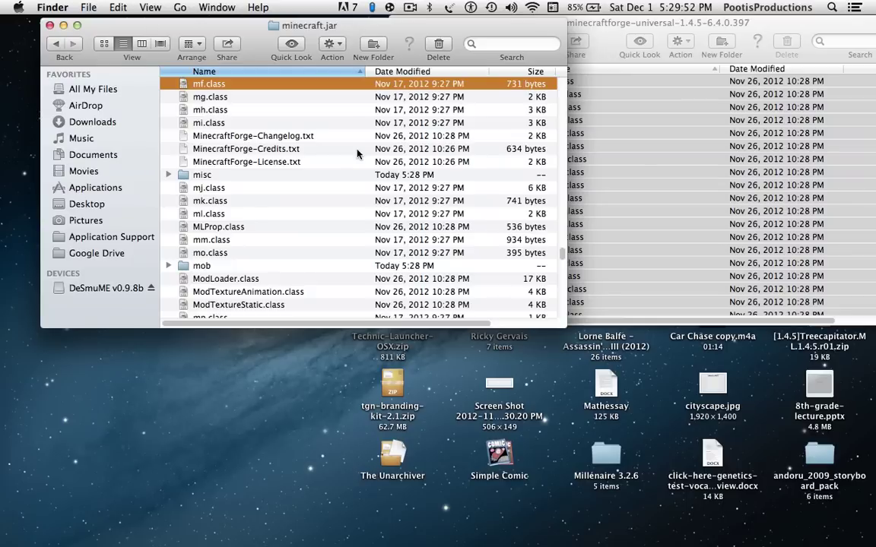
{"action": "scroll", "coordinate": [357, 154], "scroll_direction": "down", "scroll_amount": 5}
{"action": "scroll", "coordinate": [357, 155], "scroll_direction": "up", "scroll_amount": 20}
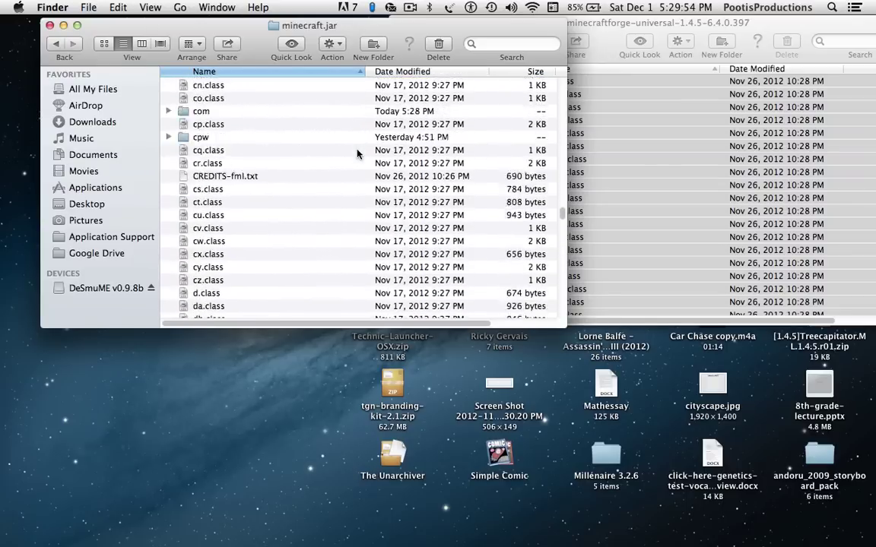
{"action": "scroll", "coordinate": [357, 154], "scroll_direction": "down", "scroll_amount": 15}
{"action": "scroll", "coordinate": [358, 155], "scroll_direction": "up", "scroll_amount": 10}
- Launch Minecraft and log in with the remembered account credentials
{"action": "mouse_move", "coordinate": [291, 544]}
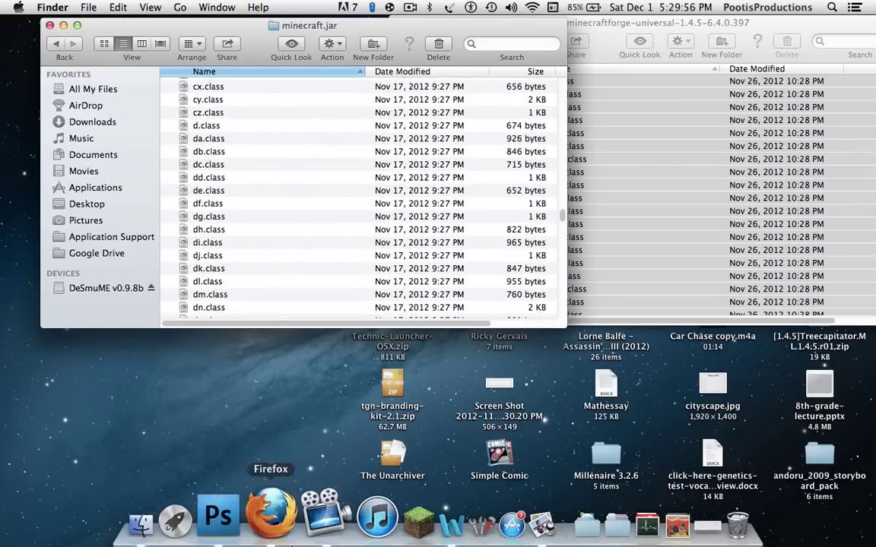
{"action": "left_click", "coordinate": [363, 523]}
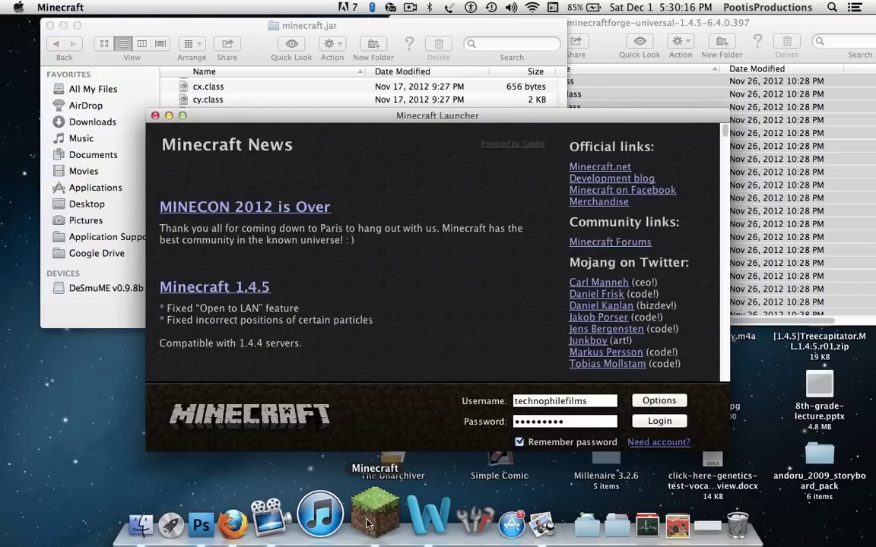
{"action": "left_click", "coordinate": [655, 419]}
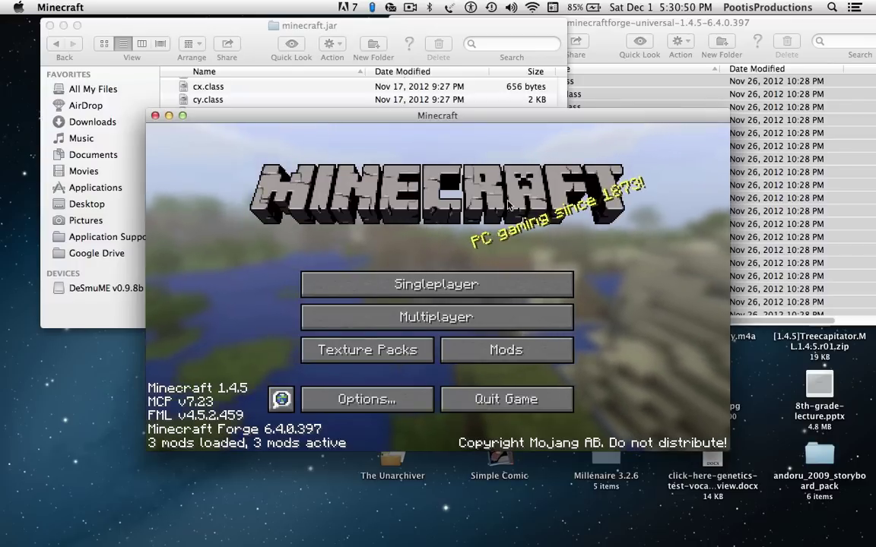
- View the singleplayer world list, then return to the Minecraft title screen
{"action": "left_click", "coordinate": [436, 284]}
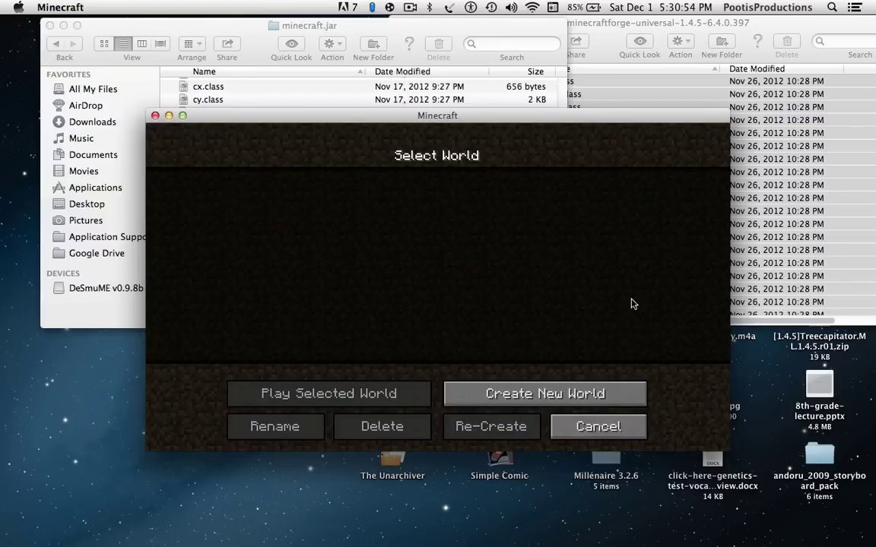
{"action": "left_click", "coordinate": [556, 426]}
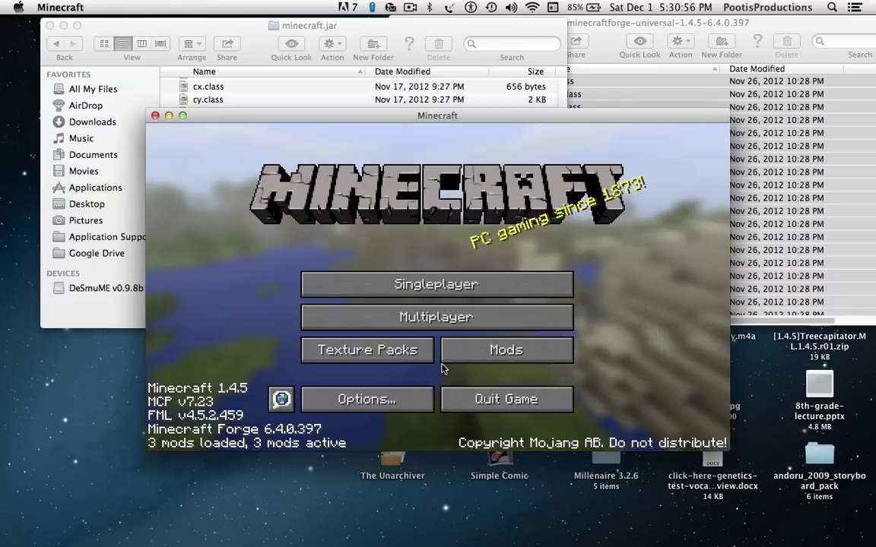